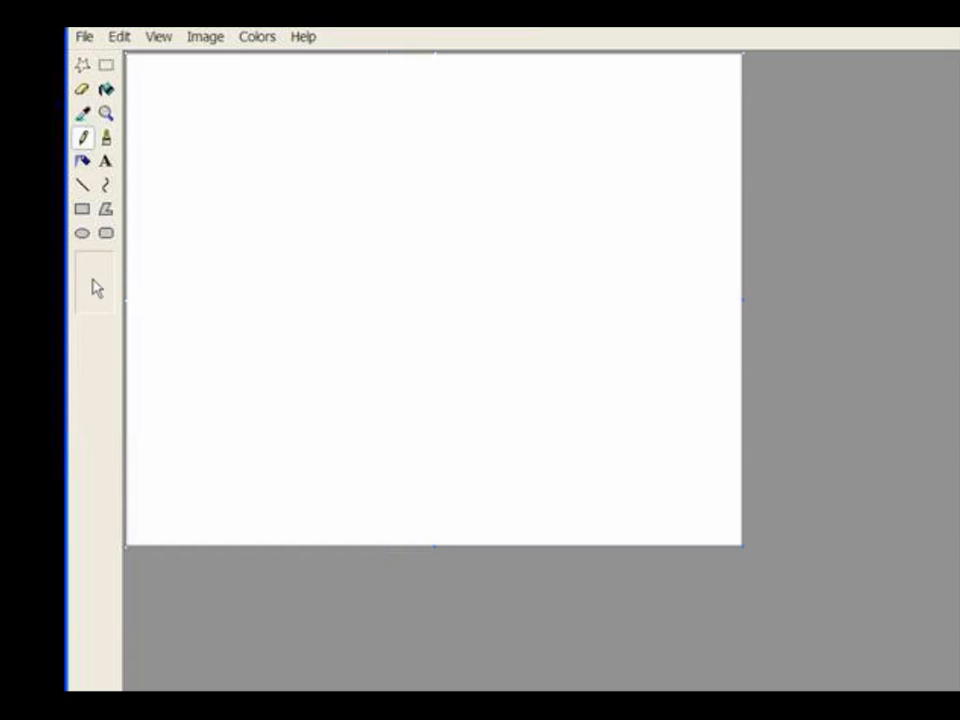
# Create a text box in the lower middle of the canvas and enter "= Live Termites" as the first legend line
pyautogui.click(106, 164)
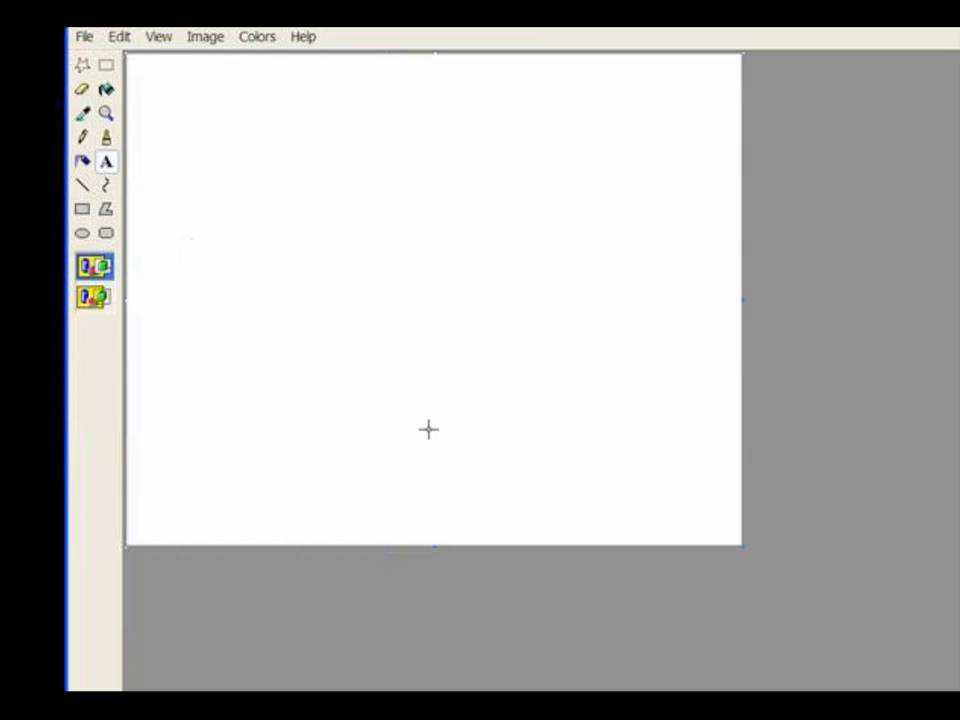
pyautogui.moveTo(424, 423); pyautogui.dragTo(597, 522)
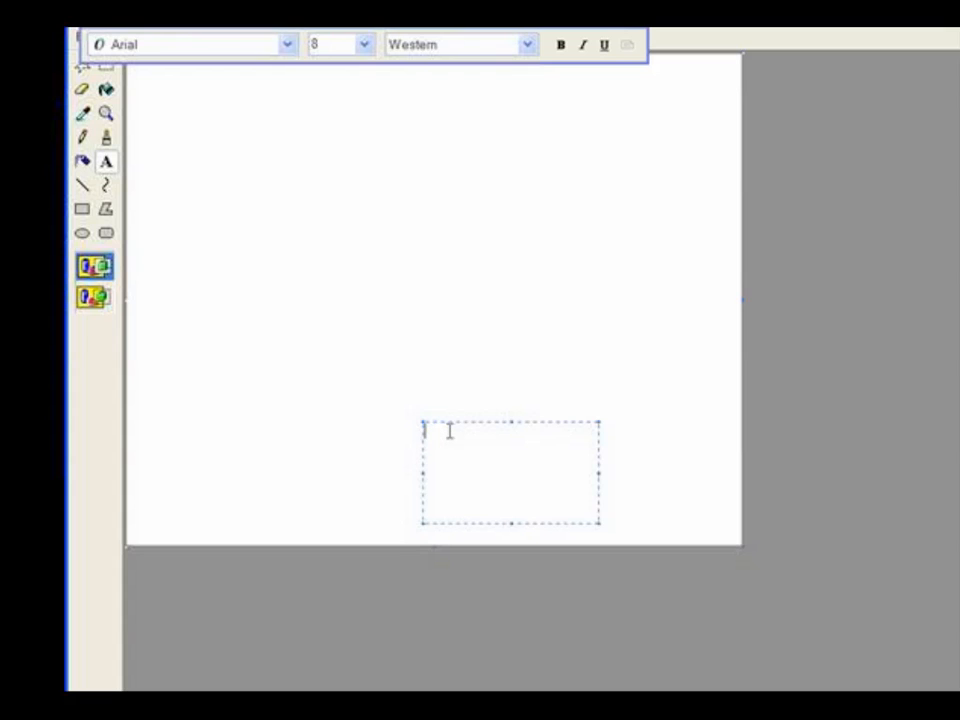
pyautogui.write('x =')
pyautogui.press('BackSpace')
pyautogui.press('BackSpace')
pyautogui.press('BackSpace')
pyautogui.write('=')
pyautogui.write('4 Live Termites')
pyautogui.press('Return')
# Add "= Live Carpenter Ants" as the second line of the legend text
pyautogui.write('= Live Carpenter ')
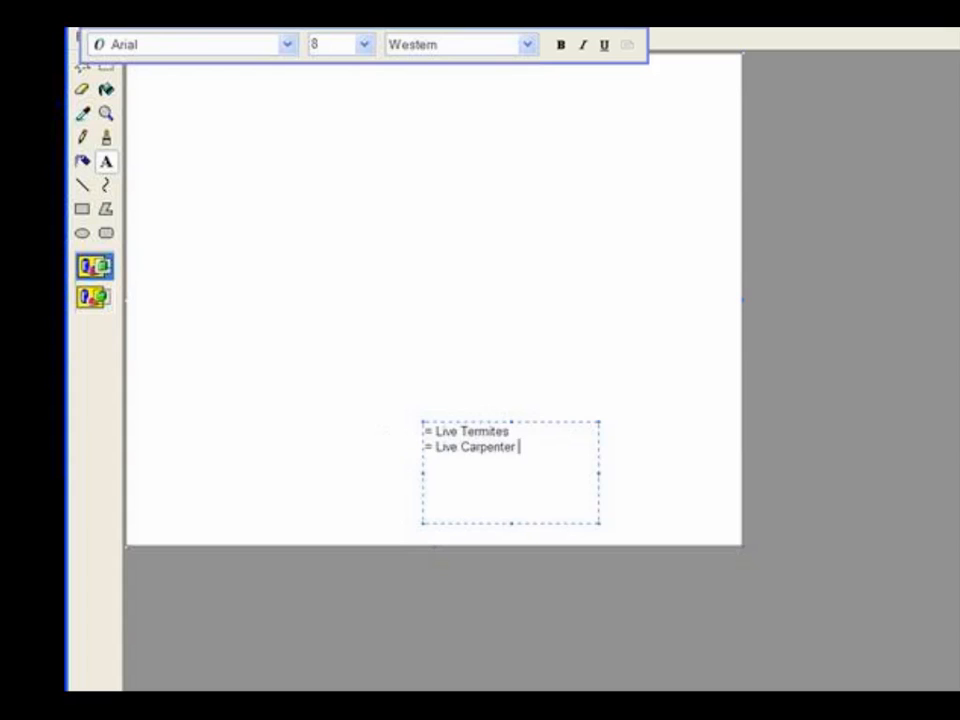
pyautogui.write('Anter')
pyautogui.press('BackSpace')
pyautogui.write('s')
pyautogui.press('BackSpace')
pyautogui.press('BackSpace')
pyautogui.write('s')
pyautogui.press('Return')
# Add the legend lines "= Shelter Tubes" and "= Parts & Frass" and finish the text
pyautogui.write('= Shelter T')
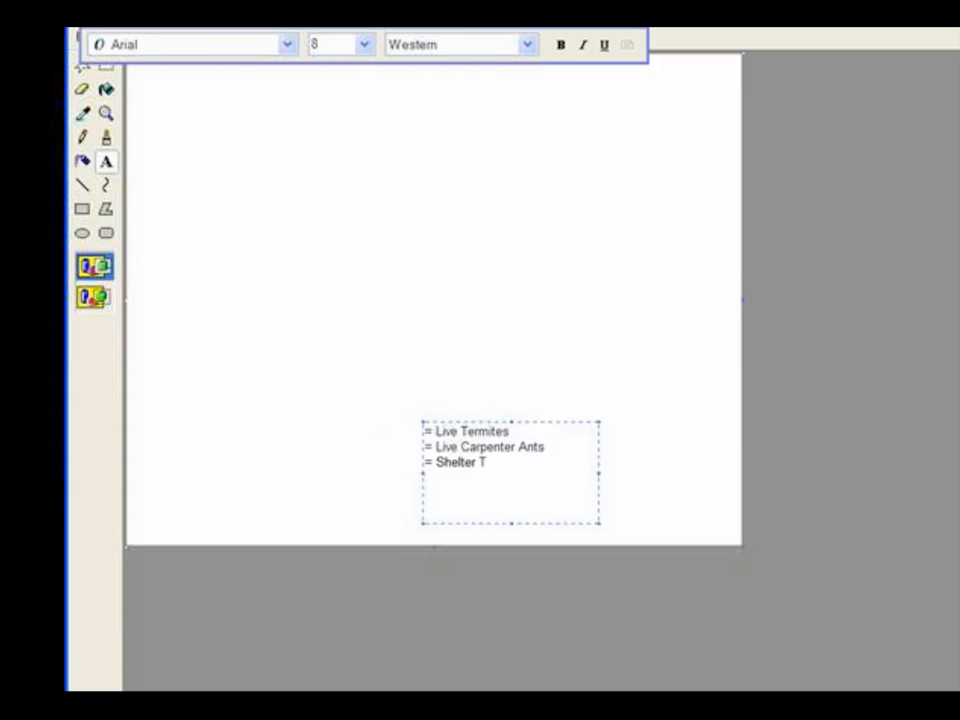
pyautogui.write('ubes')
pyautogui.press('Return')
pyautogui.write('= Parts ')
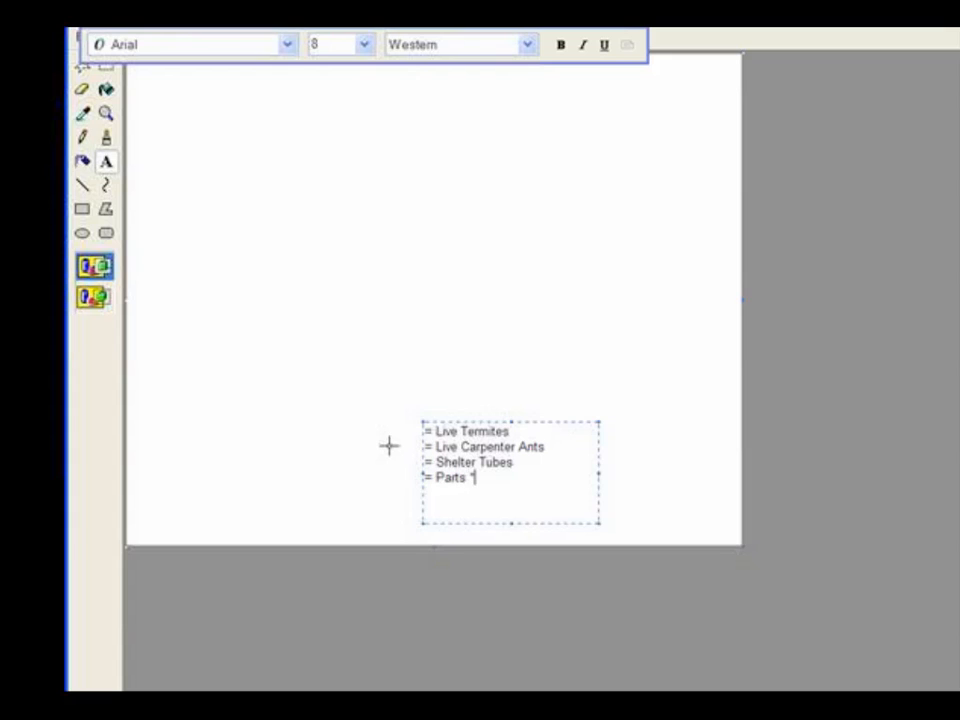
pyautogui.write('& Frass')
pyautogui.click(333, 436)
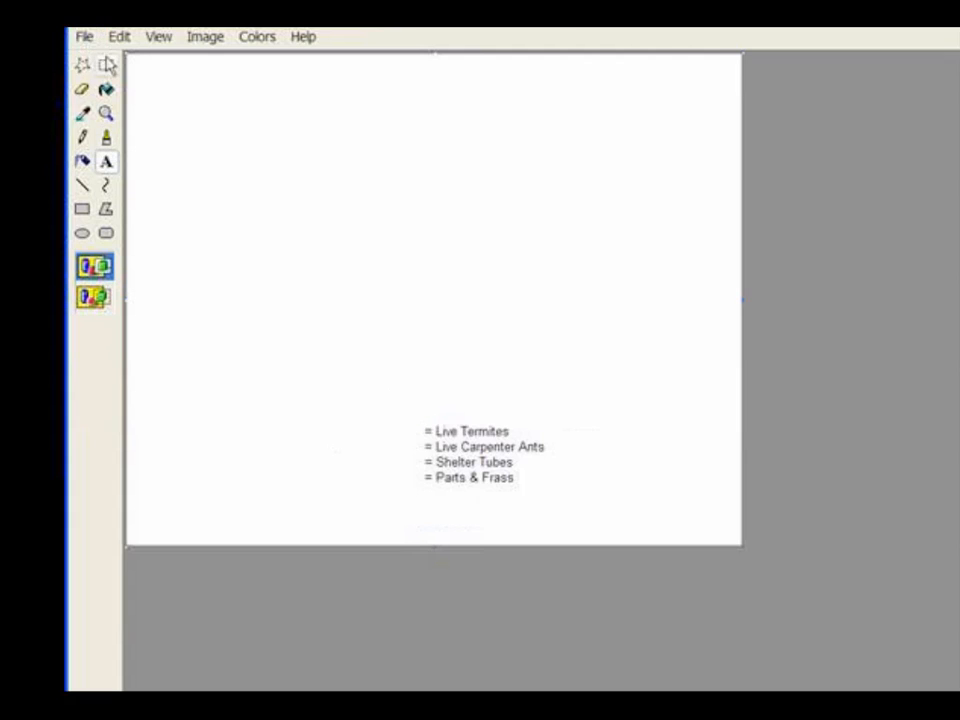
# Select the four-line legend text block and move it slightly down and to the right on the canvas
pyautogui.click(106, 65)
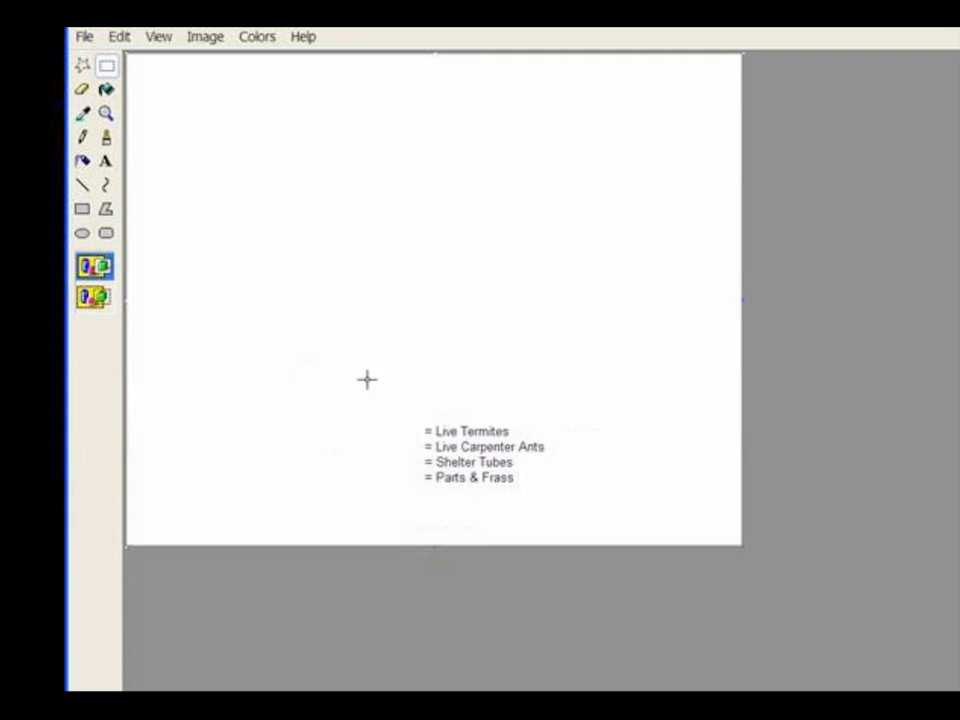
pyautogui.moveTo(412, 422); pyautogui.dragTo(553, 488)
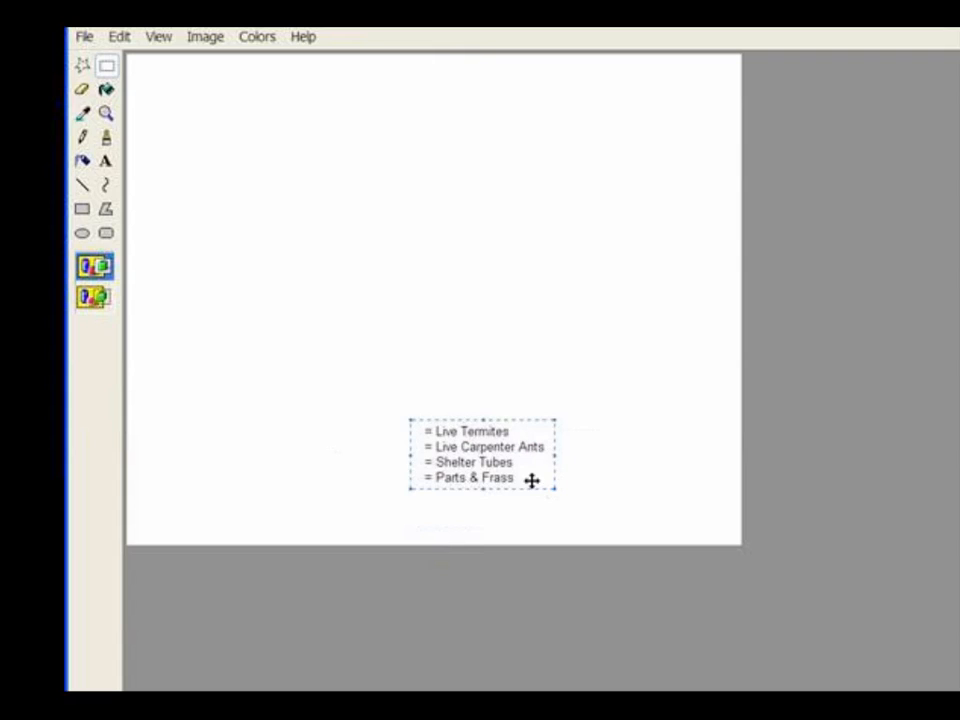
pyautogui.moveTo(486, 451); pyautogui.dragTo(507, 469)
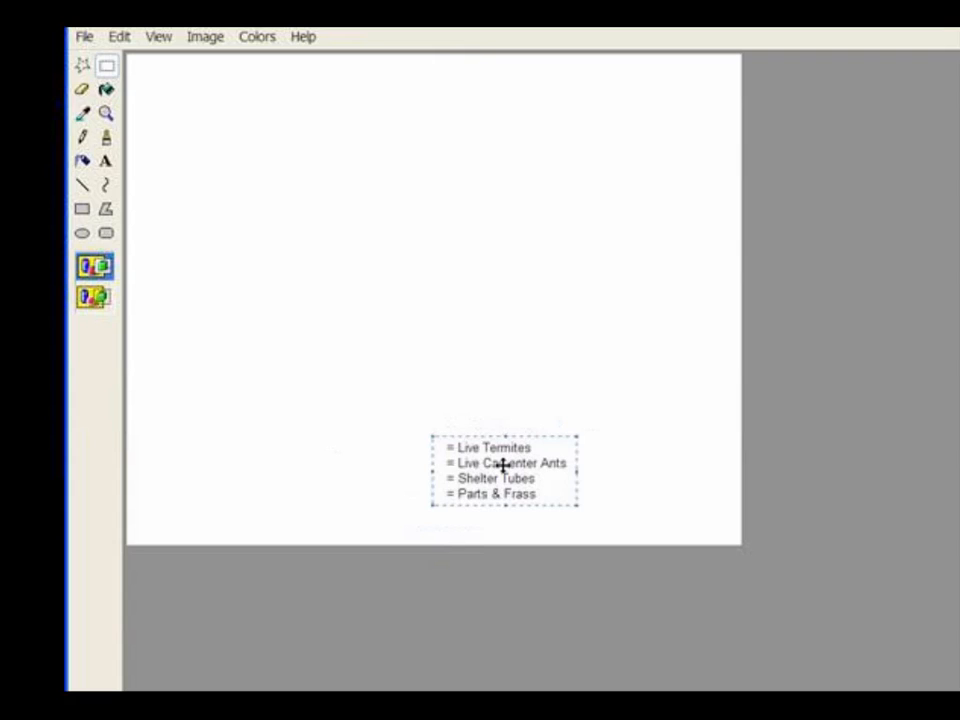
# Save the image to the Desktop as "Master Graph Template" in 24-bit Bitmap format
pyautogui.click(84, 38)
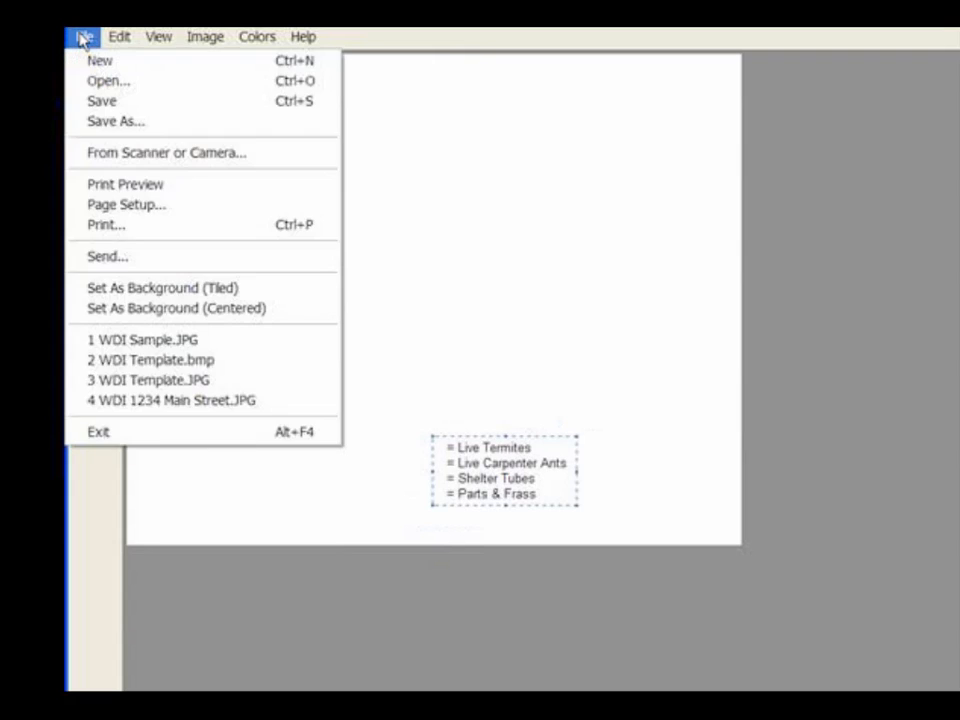
pyautogui.click(92, 119)
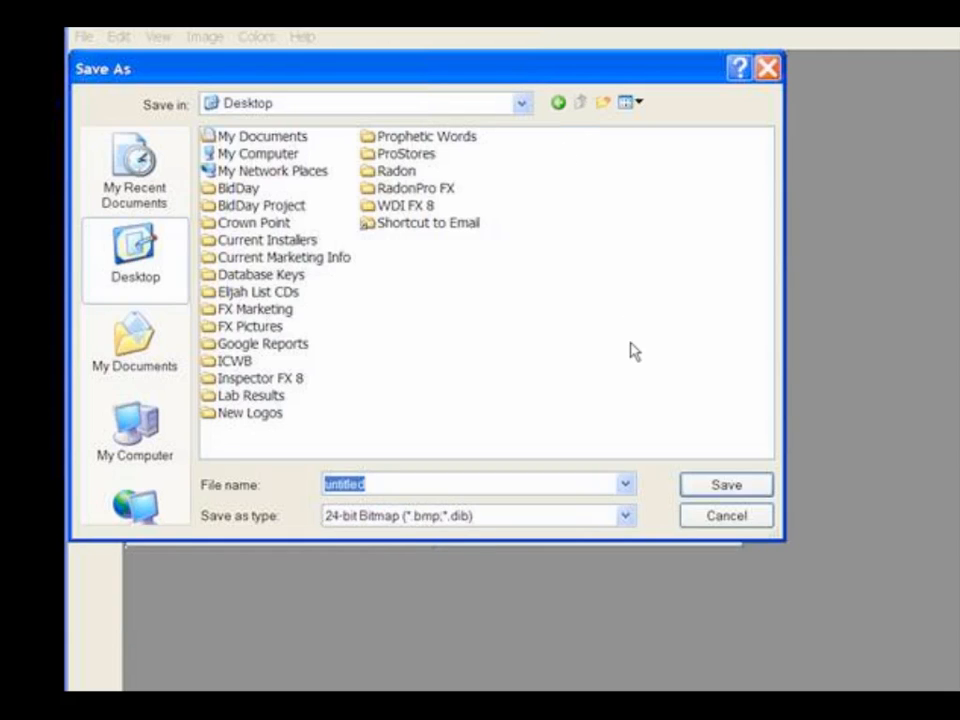
pyautogui.write('Master')
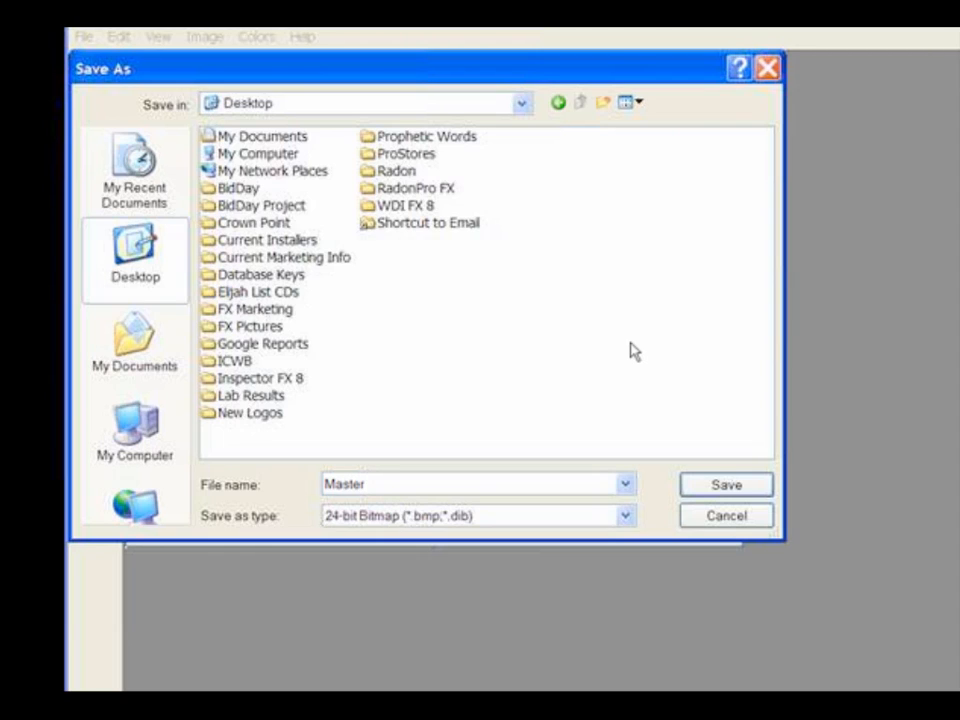
pyautogui.write(' Graph Templ')
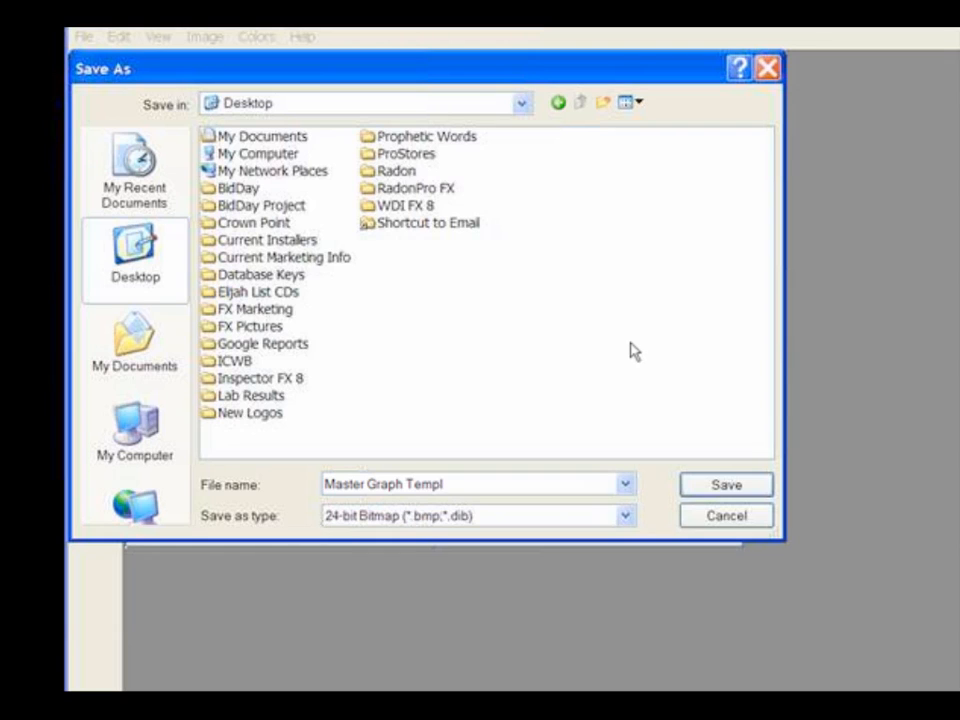
pyautogui.write('ate')
pyautogui.press('Return')
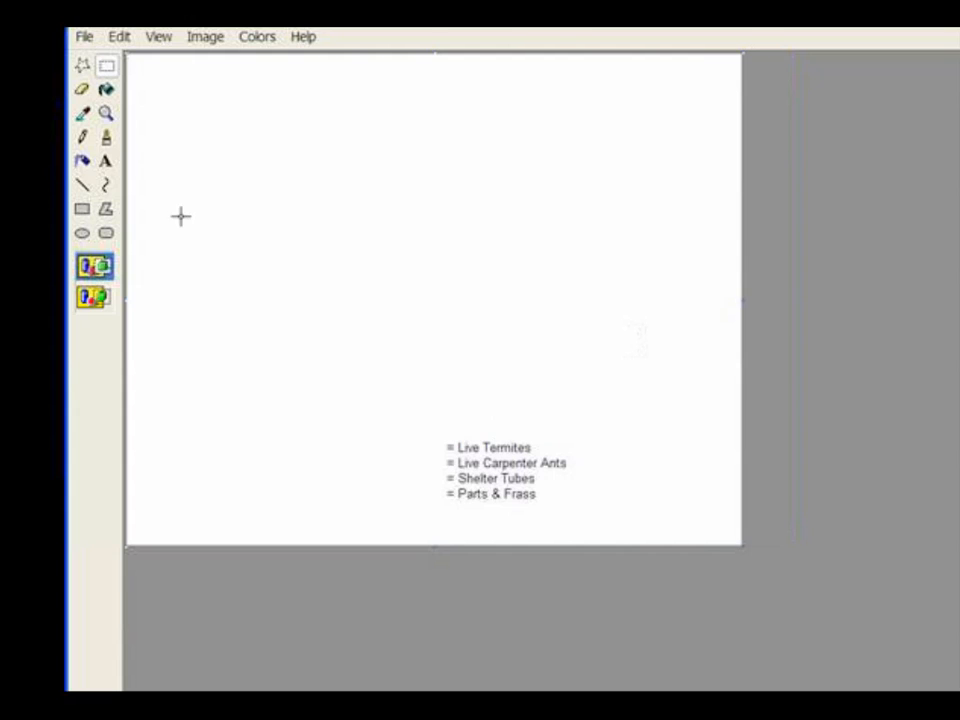
# Paint large square brush markers in red, dark teal, brown and olive before the four legend lines, and save the template
pyautogui.click(108, 140)
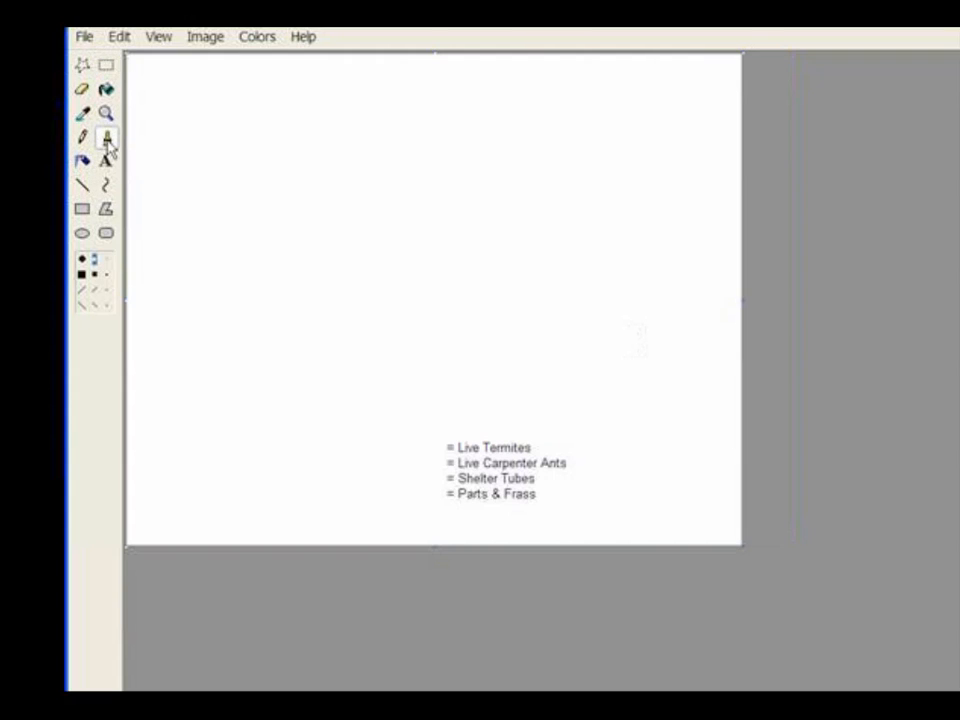
pyautogui.click(82, 280)
pyautogui.click(436, 449)
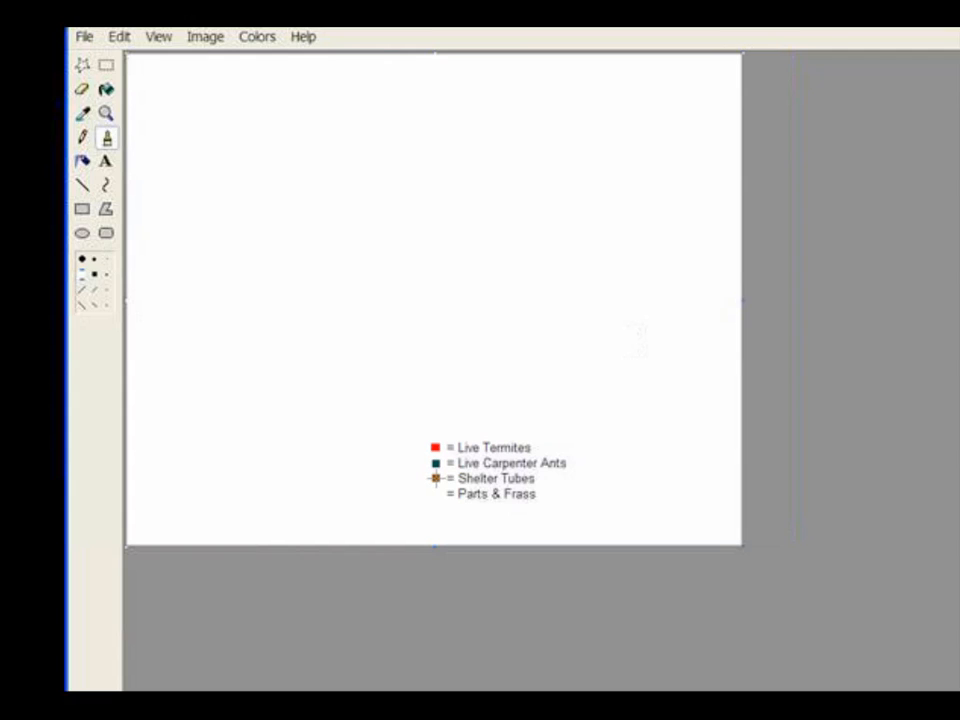
pyautogui.click(436, 479)
pyautogui.click(86, 37)
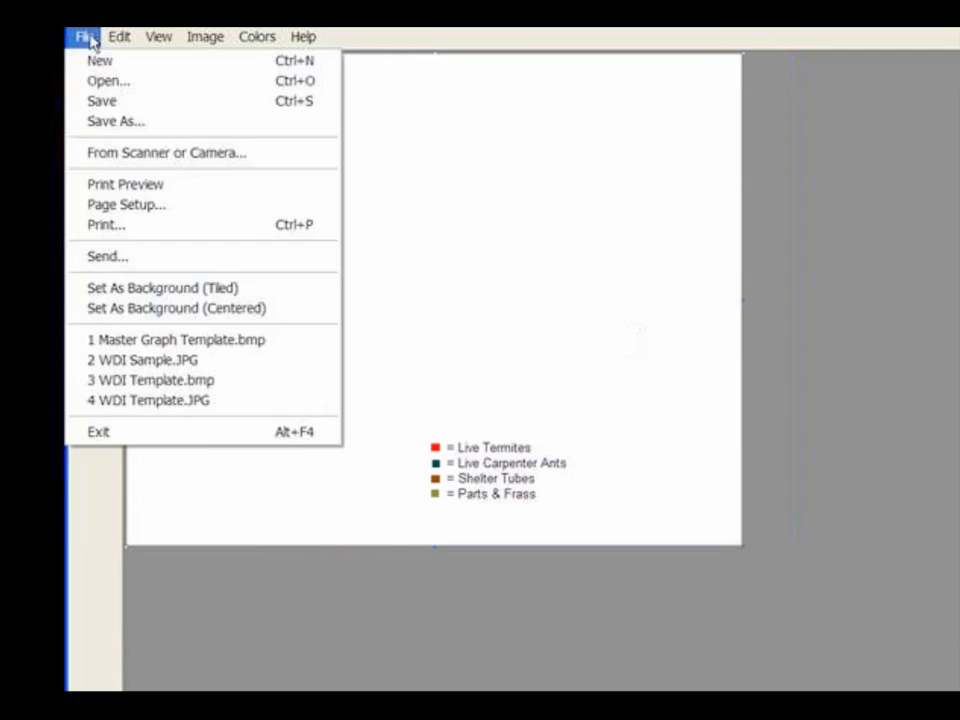
pyautogui.click(148, 99)
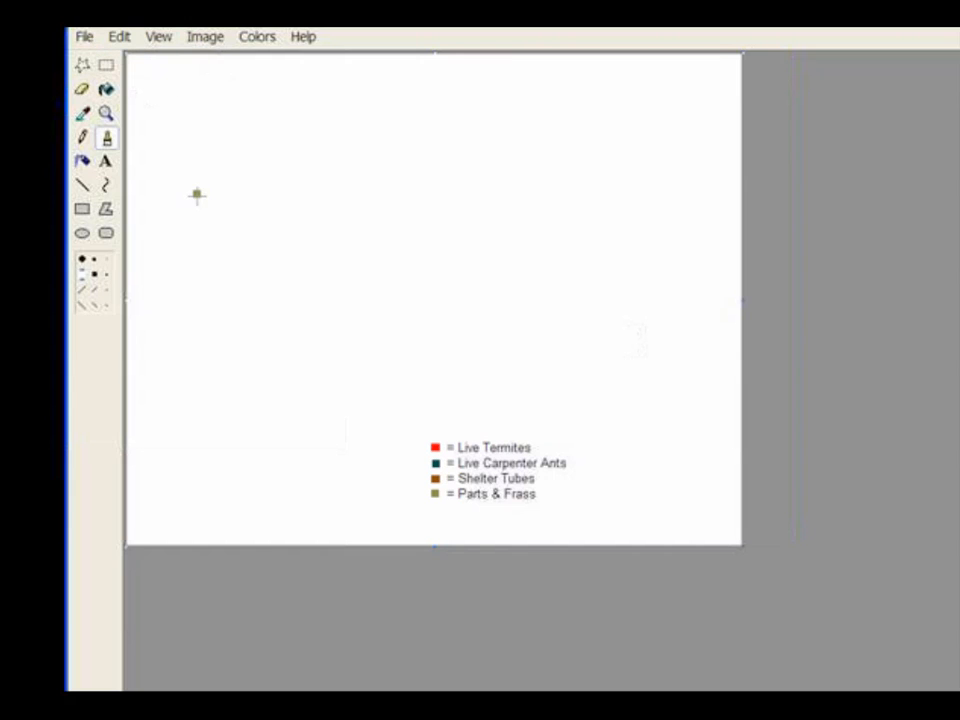
# Draw the building outline: a large central rectangle, a smaller line-drawn section below its left end, and a small rectangle centred above it
pyautogui.click(82, 211)
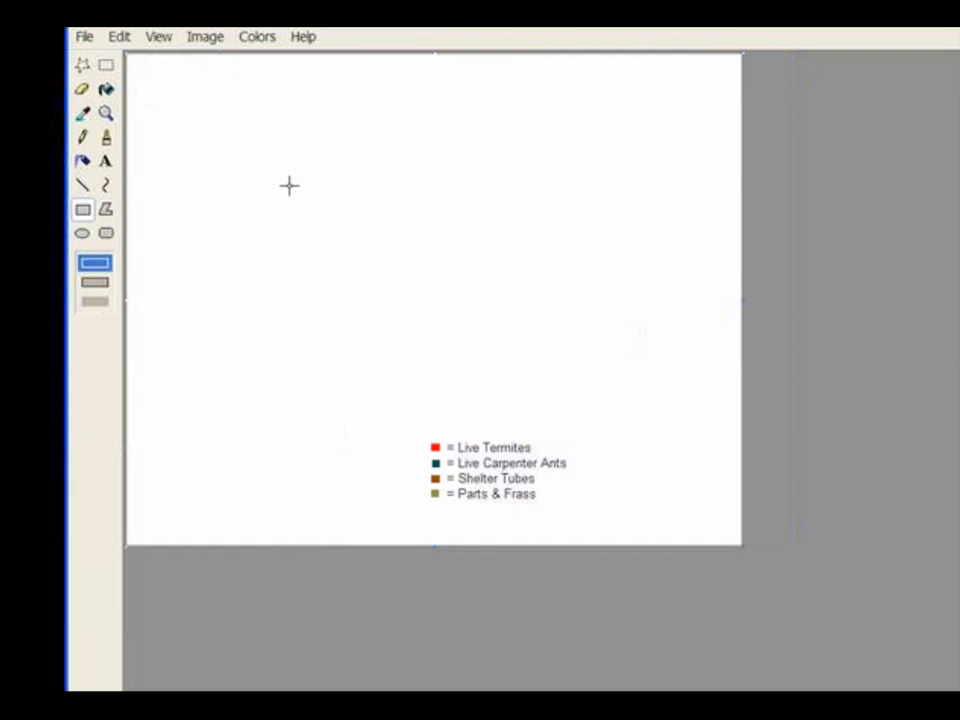
pyautogui.moveTo(287, 176)
pyautogui.mouseDown()
pyautogui.moveTo(422, 362)
pyautogui.moveTo(625, 364)
pyautogui.mouseUp()
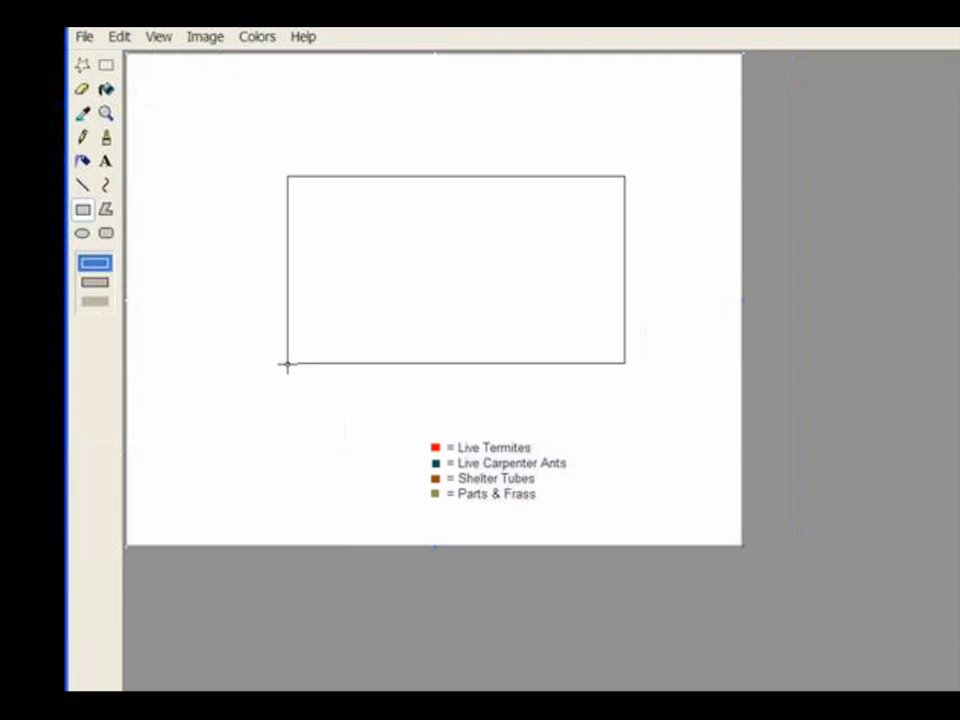
pyautogui.click(85, 188)
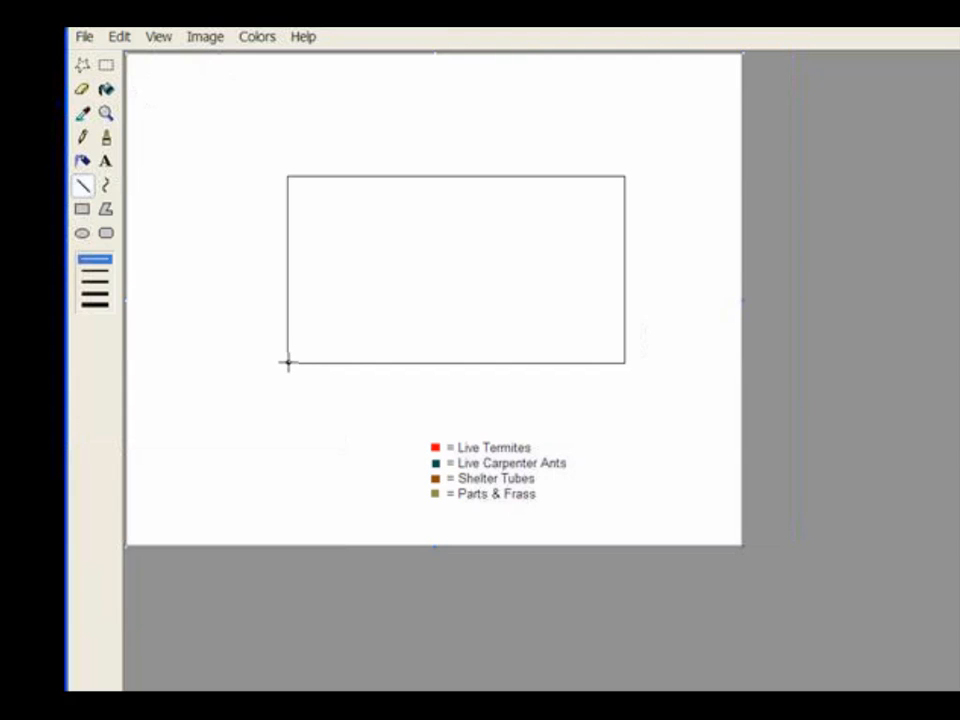
pyautogui.moveTo(287, 362); pyautogui.dragTo(412, 500)
pyautogui.moveTo(412, 500); pyautogui.dragTo(411, 362)
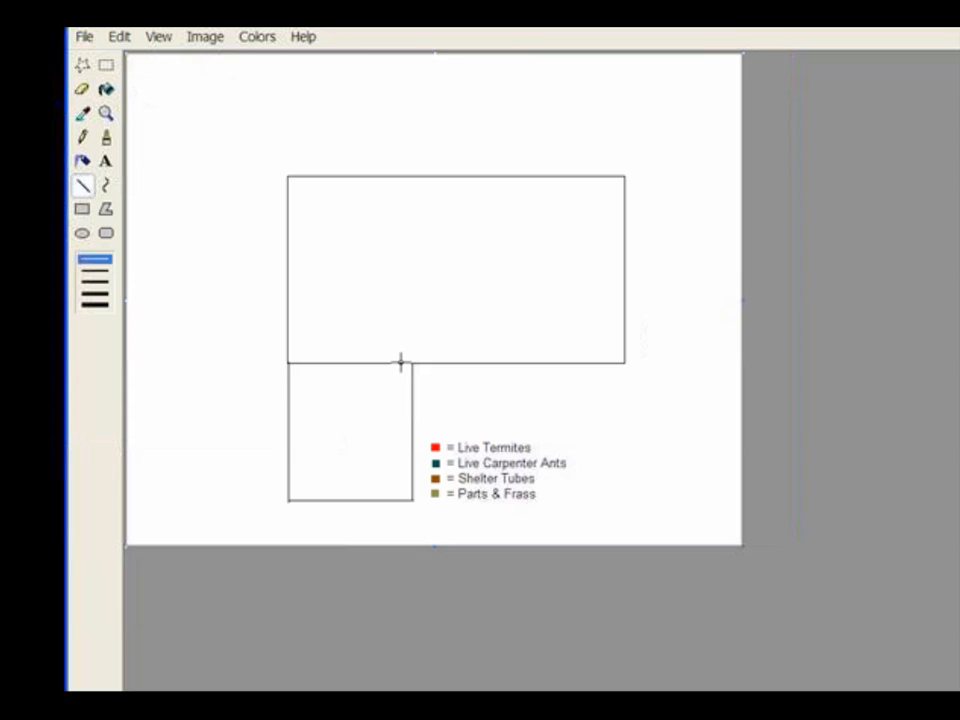
pyautogui.click(82, 209)
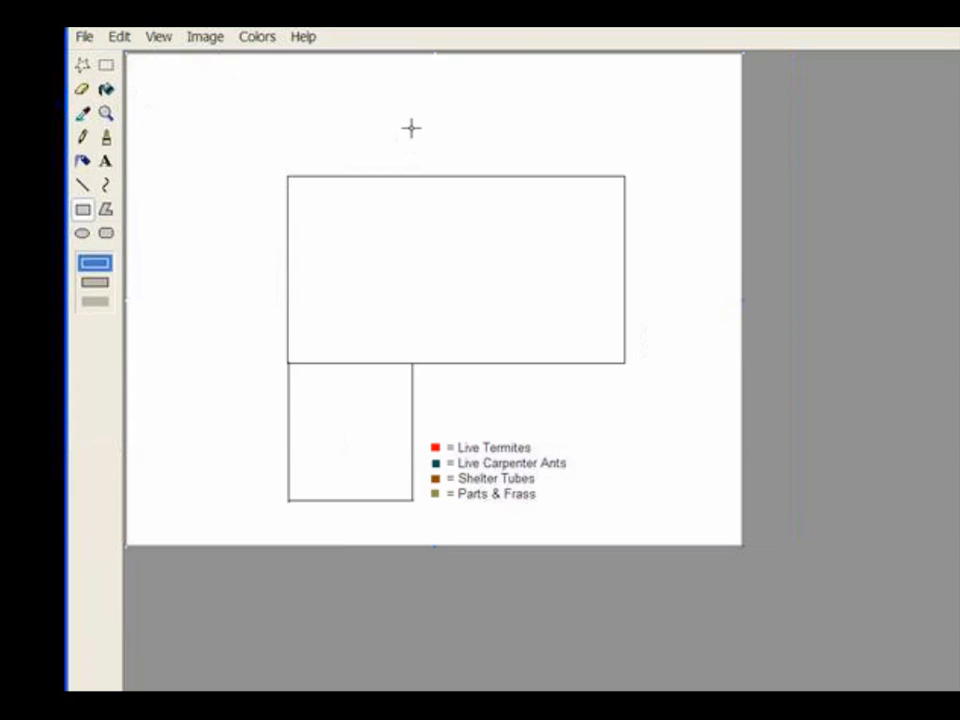
pyautogui.moveTo(409, 110); pyautogui.dragTo(535, 176)
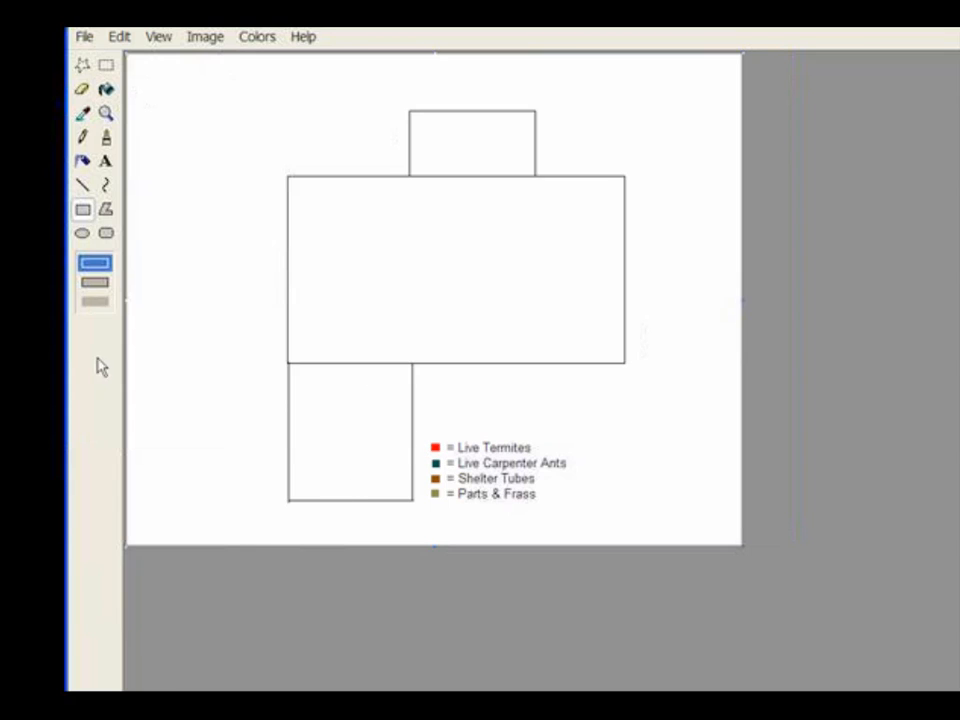
# Paint red Live Termites markers inside the large rectangle at its upper-left, upper-middle, upper-right and lower-left
pyautogui.click(106, 140)
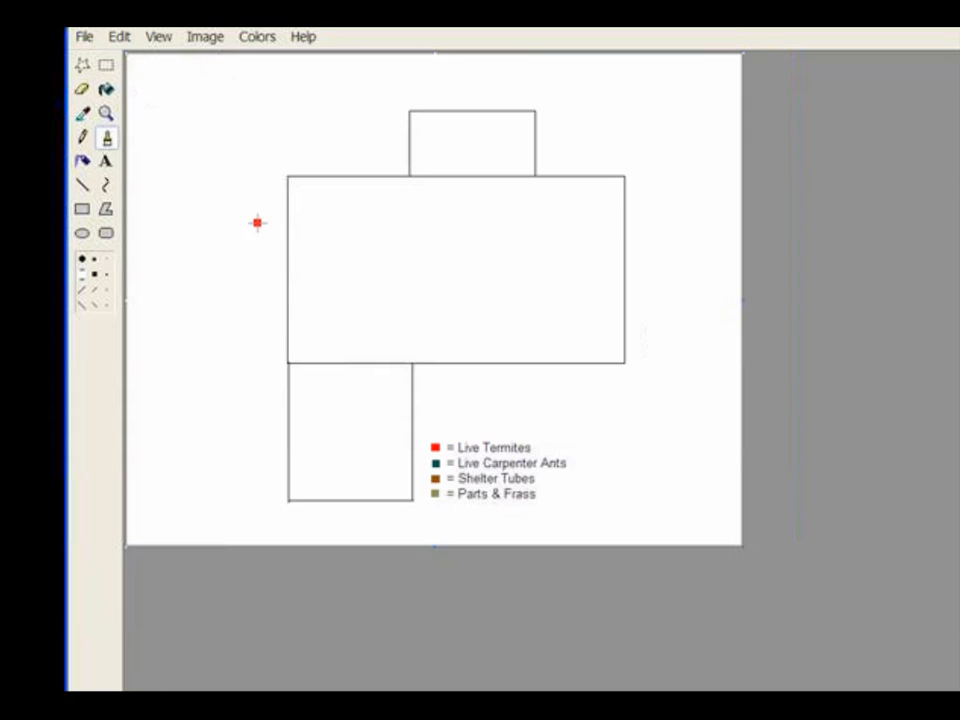
pyautogui.click(300, 189)
pyautogui.click(453, 185)
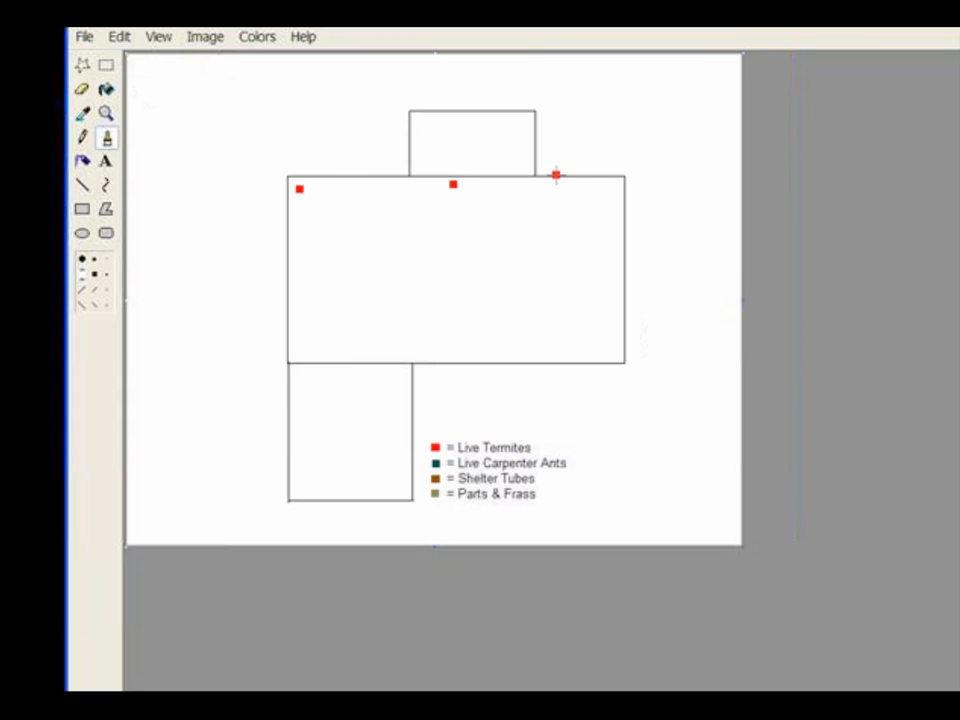
pyautogui.click(614, 186)
pyautogui.click(298, 340)
# Paint brown Shelter Tubes markers beside all four red ones, and olive Parts & Frass markers at the upper-left and upper-middle groups
pyautogui.click(312, 188)
pyautogui.click(463, 184)
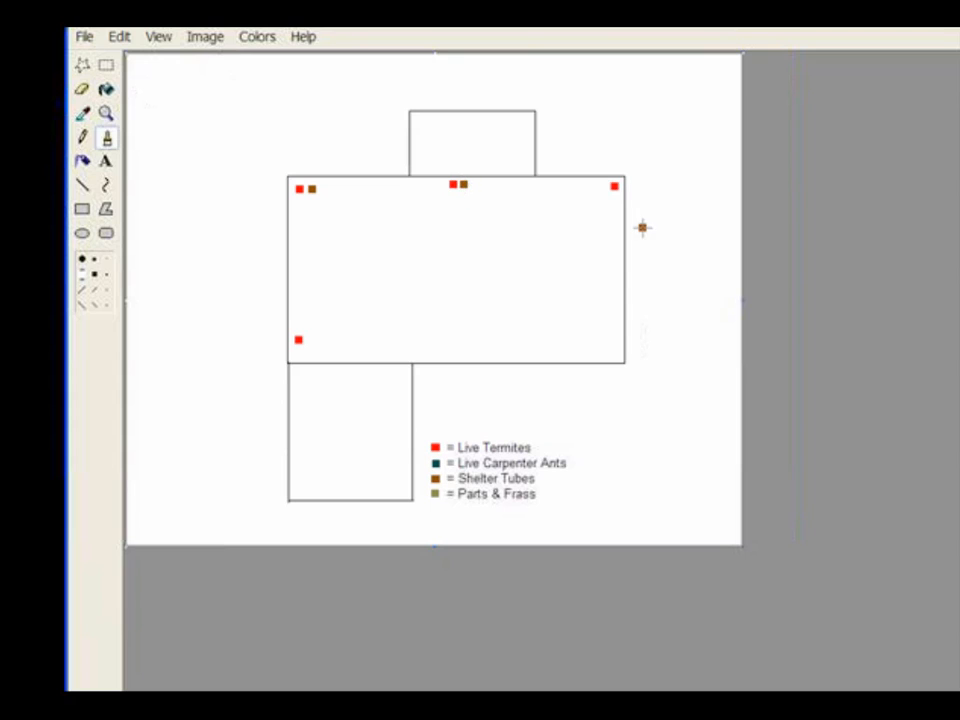
pyautogui.click(604, 186)
pyautogui.click(297, 323)
pyautogui.click(325, 188)
pyautogui.click(476, 184)
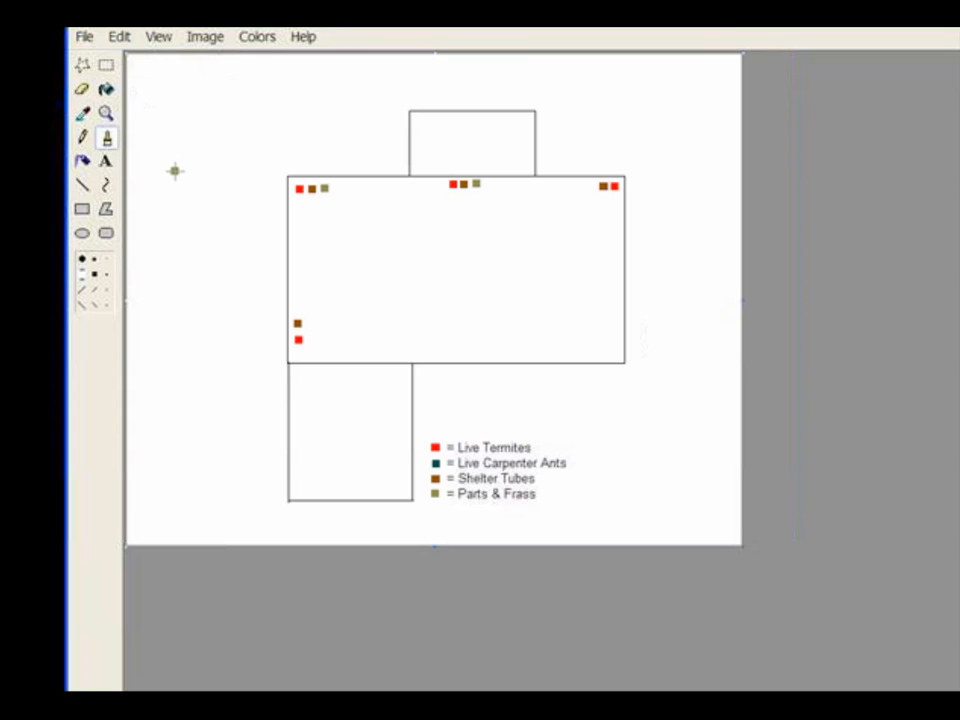
# Save the drawing as a separate JPEG file on the Desktop, using the property's street address as the file name
pyautogui.click(84, 40)
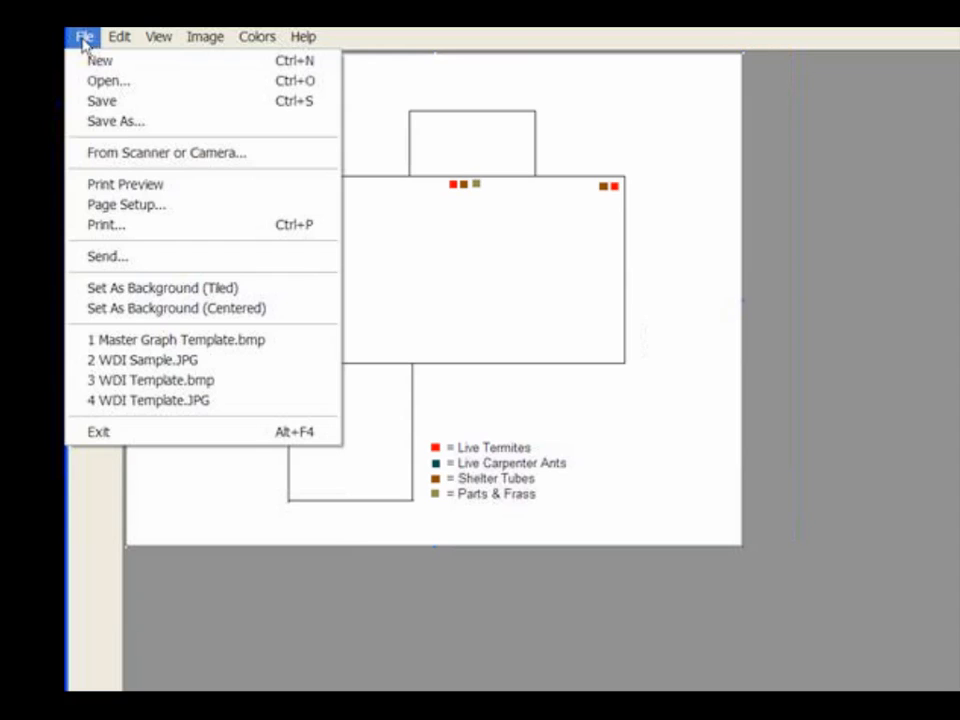
pyautogui.click(100, 121)
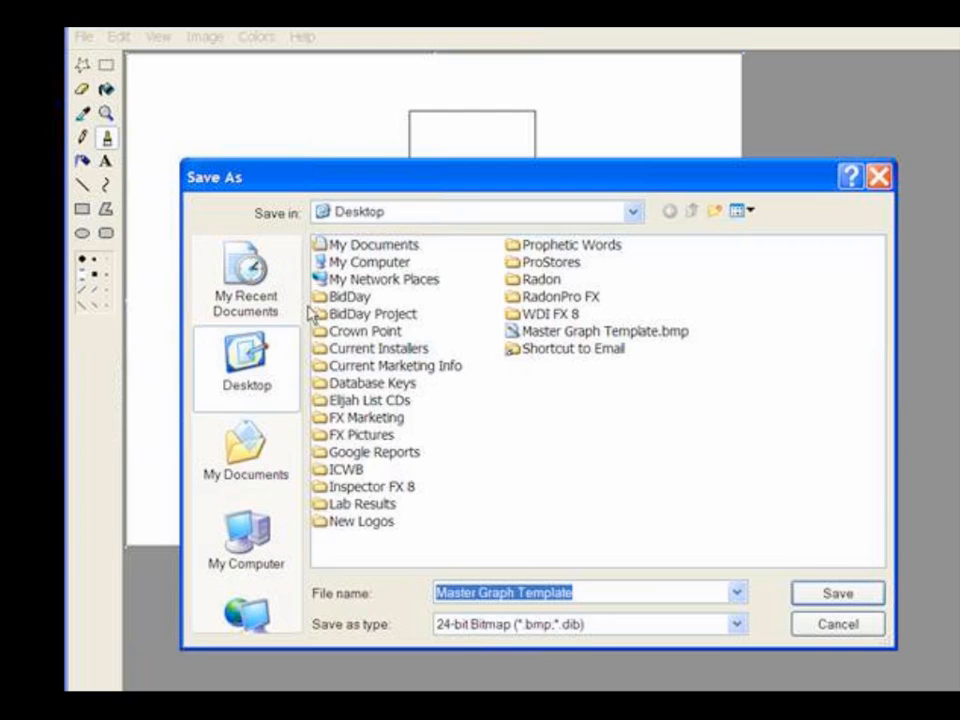
pyautogui.write('1')
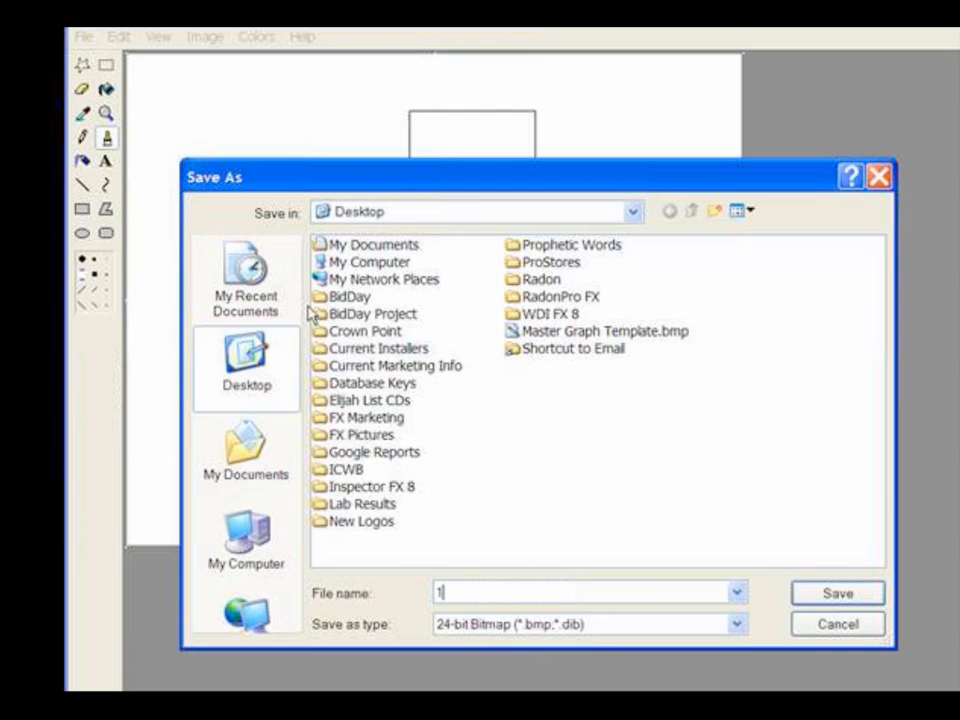
pyautogui.write('234 Main Street')
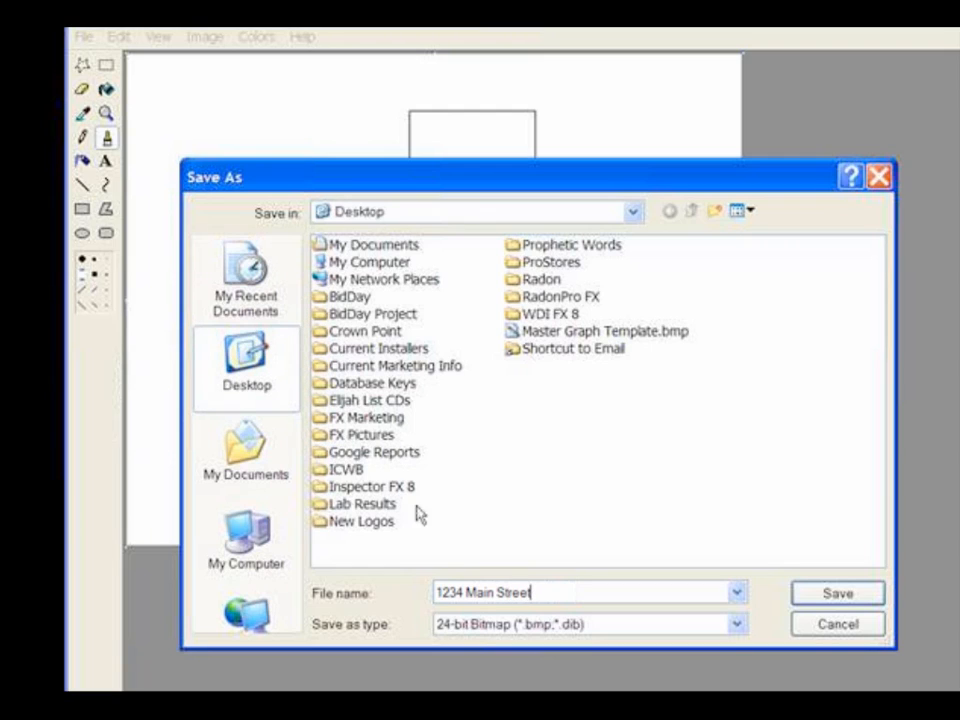
pyautogui.click(508, 632)
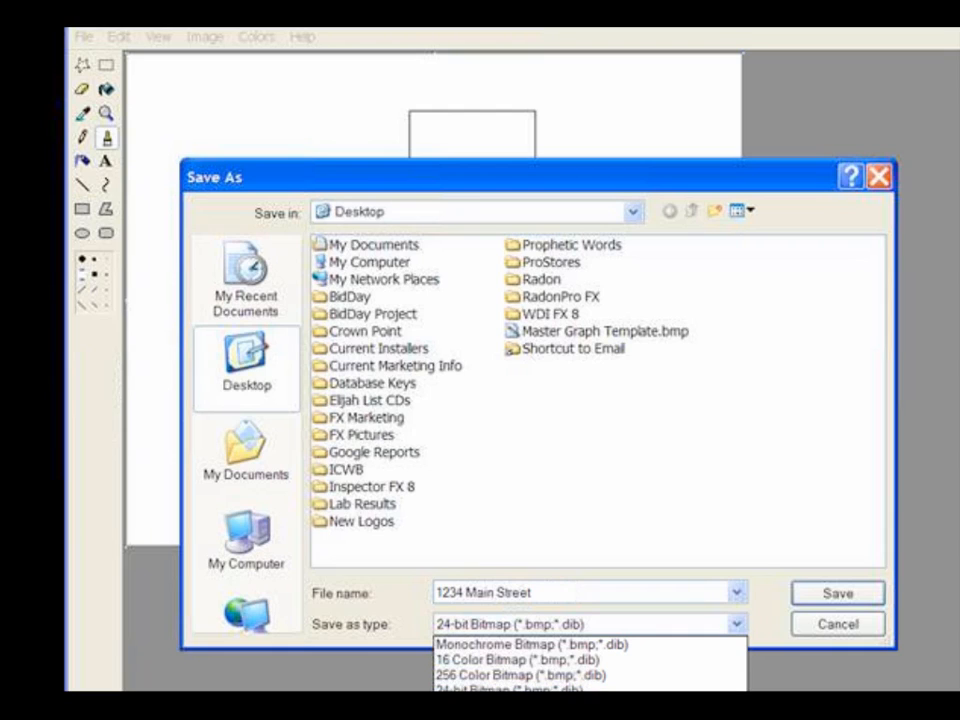
pyautogui.click(500, 705)
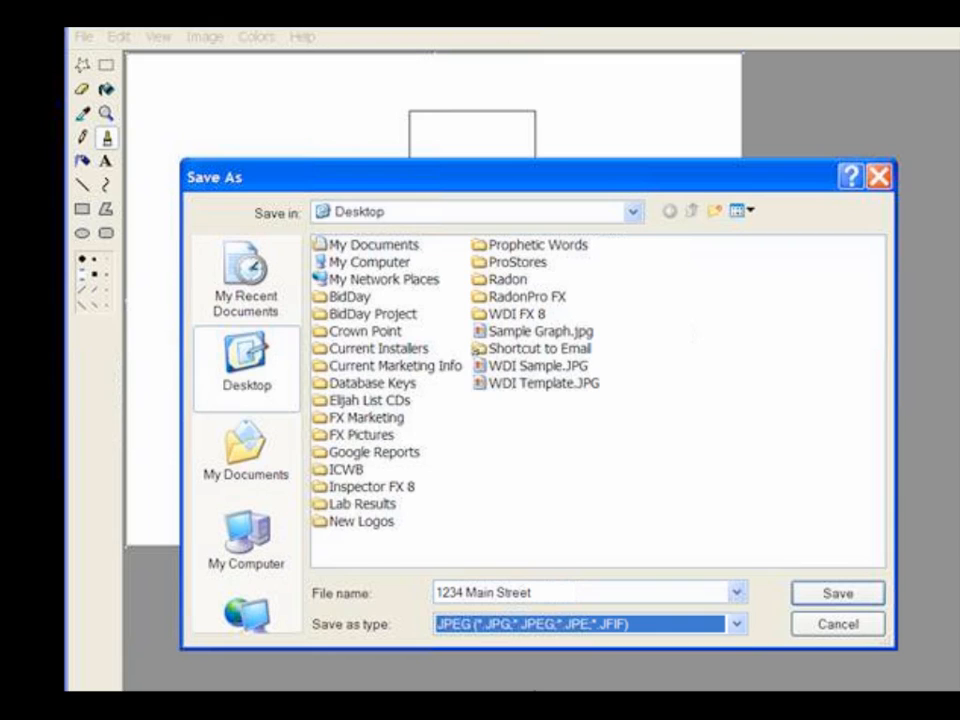
pyautogui.click(818, 600)
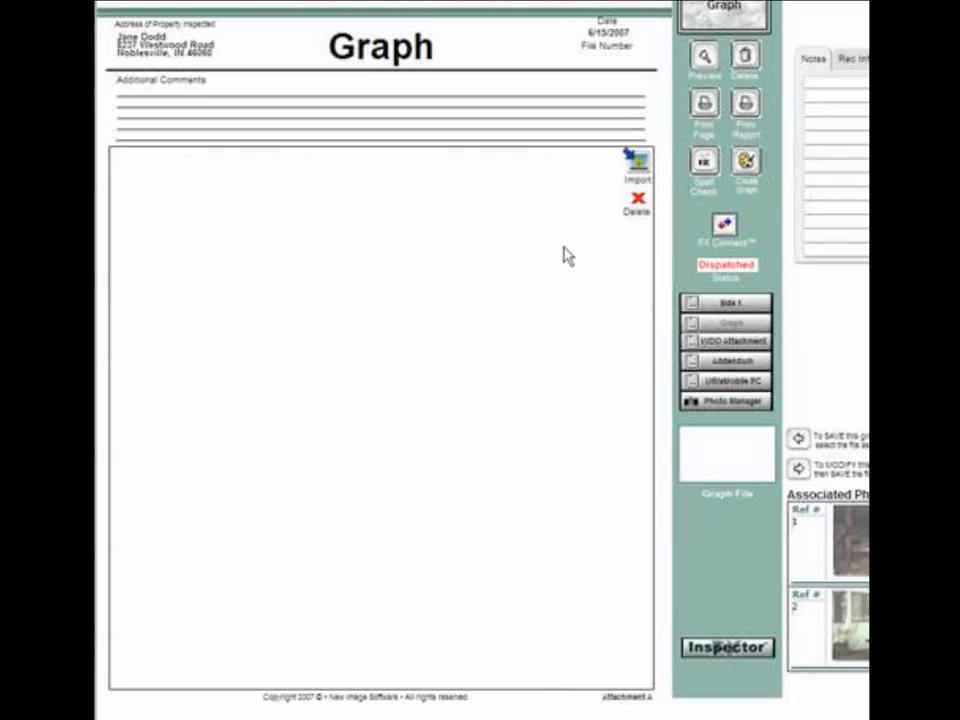
# Import the JPEG named after the property's street address from the Desktop into the Graph page and preview the page
pyautogui.click(636, 170)
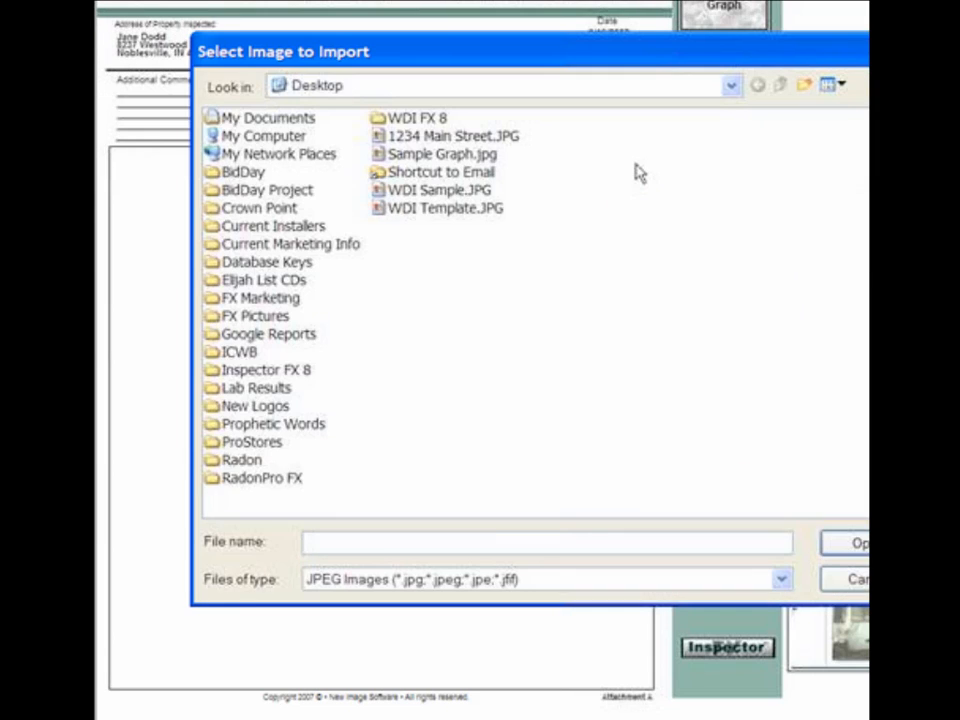
pyautogui.click(382, 144)
pyautogui.doubleClick(381, 137)
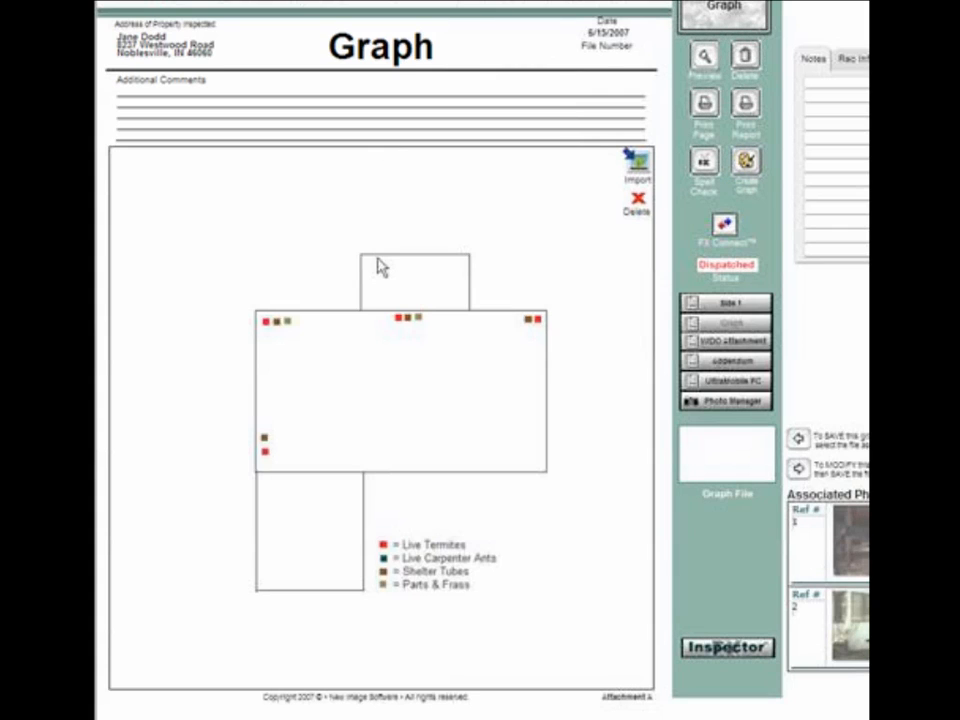
pyautogui.click(703, 62)
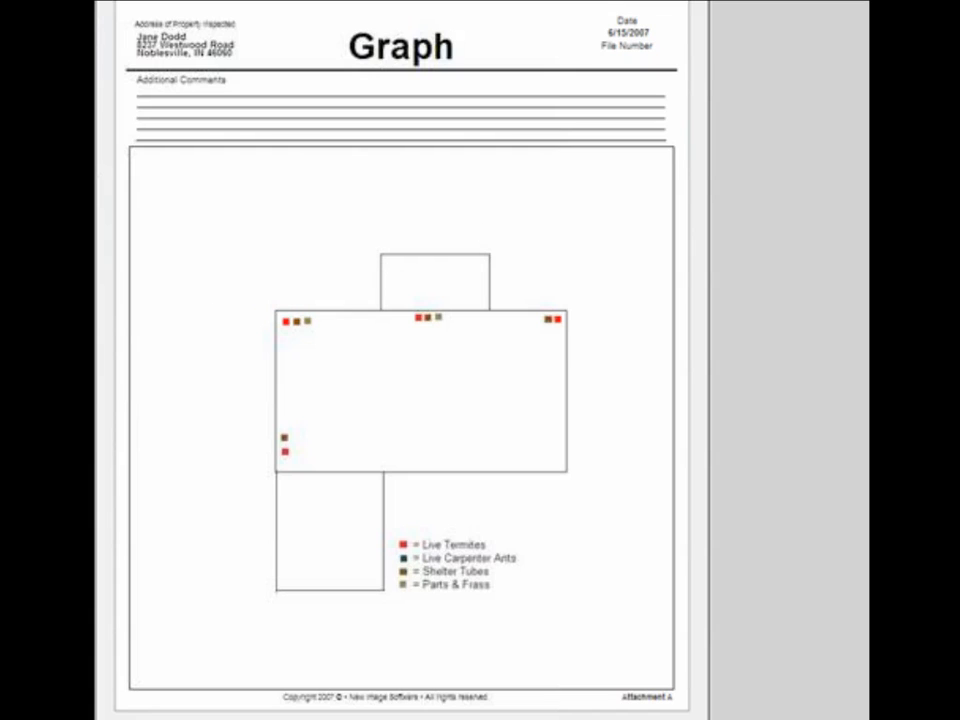
pyautogui.click(53, 357)
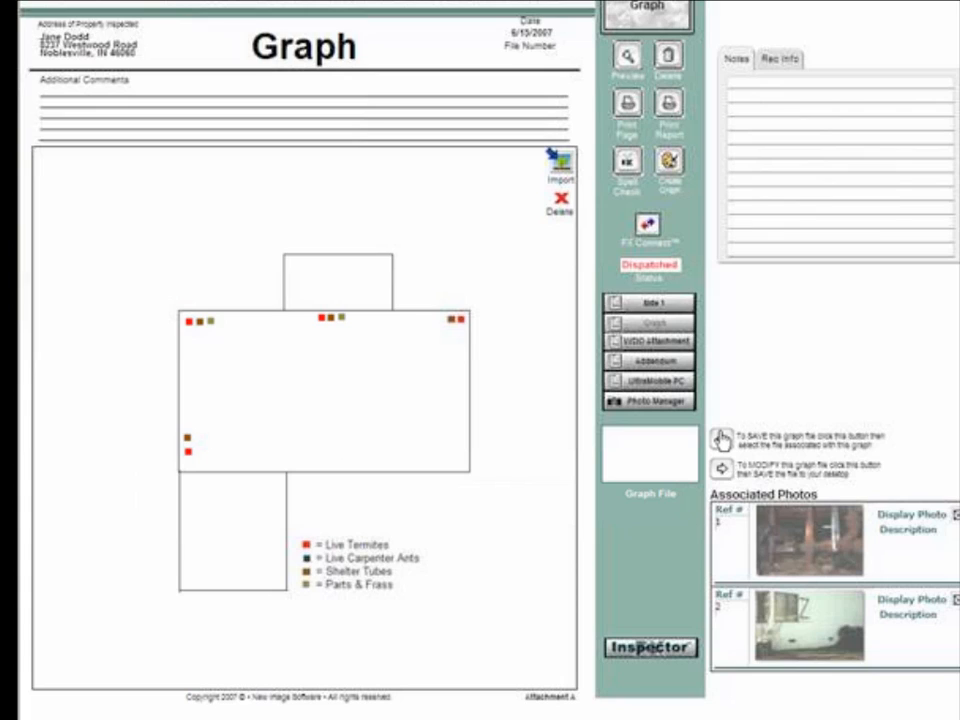
# Save the graph file associated with this drawing into the report record
pyautogui.click(722, 440)
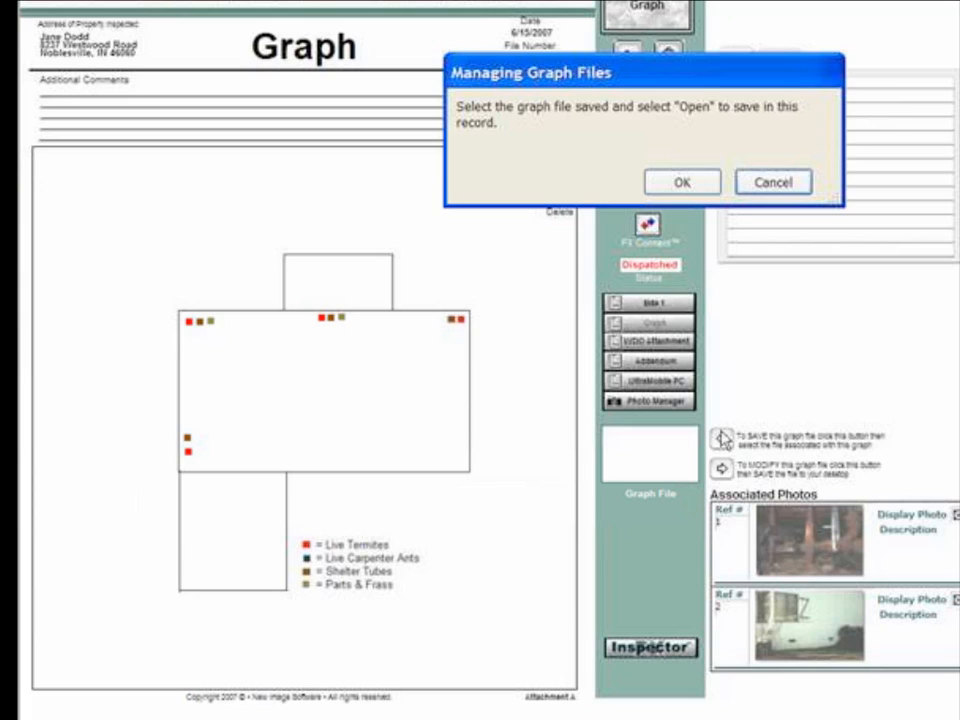
pyautogui.click(677, 187)
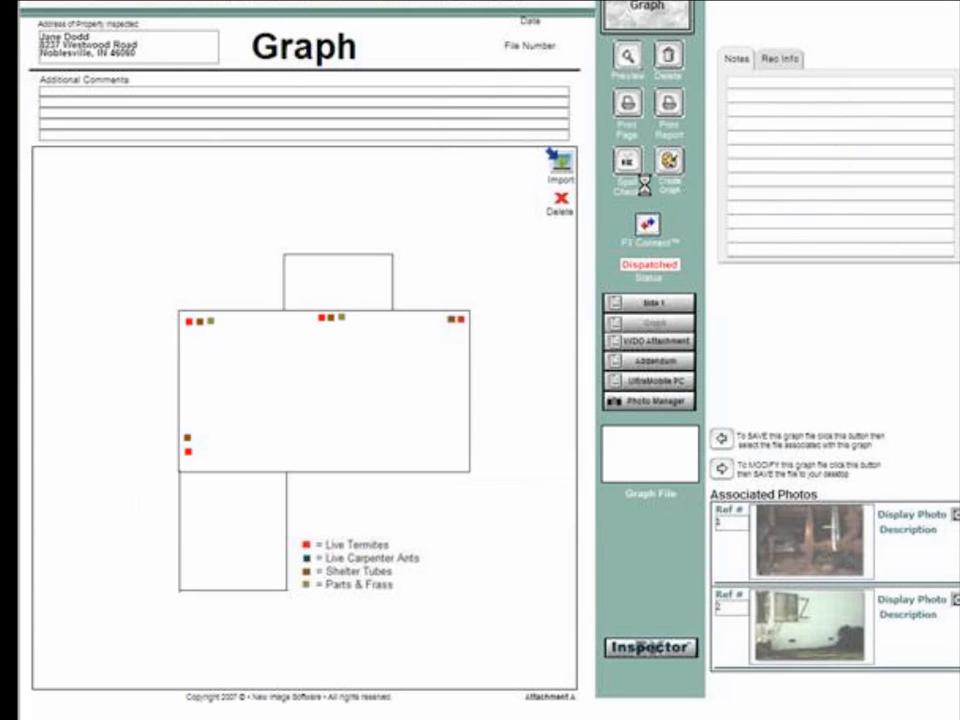
pyautogui.click(627, 250)
pyautogui.doubleClick(627, 250)
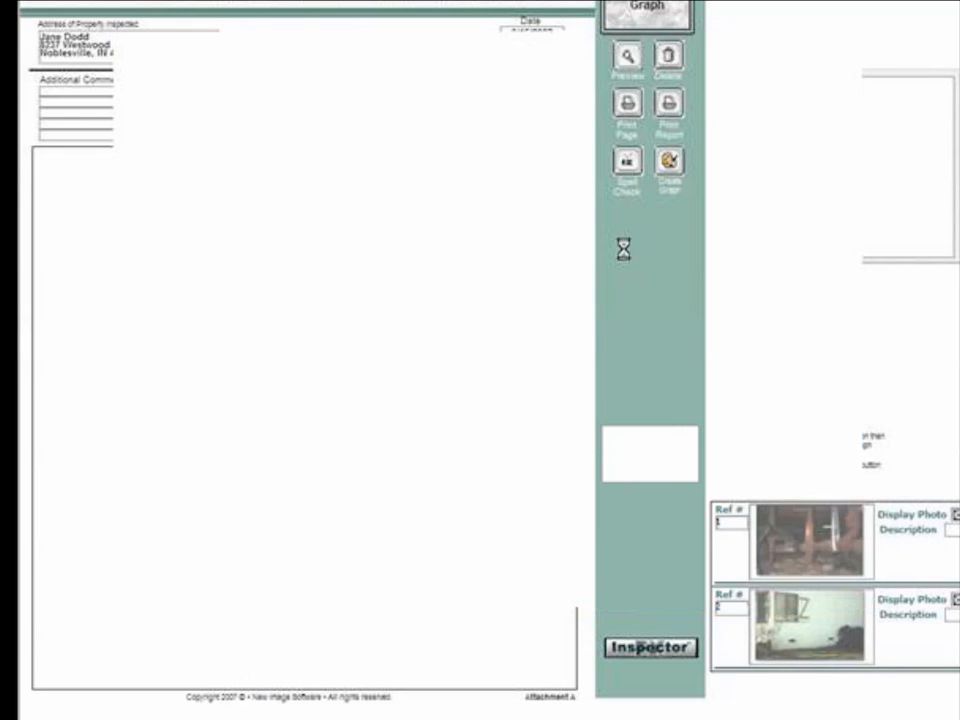